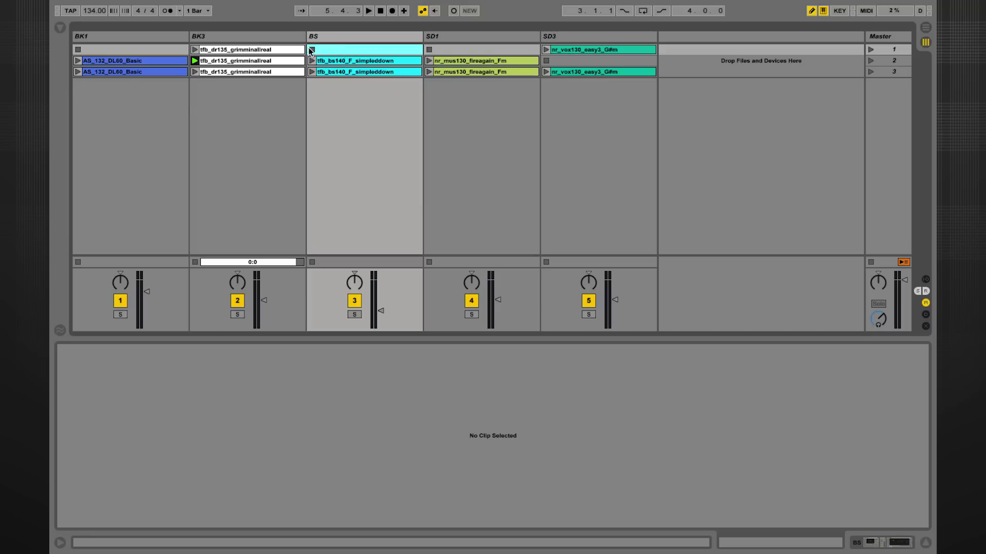
Set the top BK3 drum clip's Follow Action to Next
left_click(269, 50)
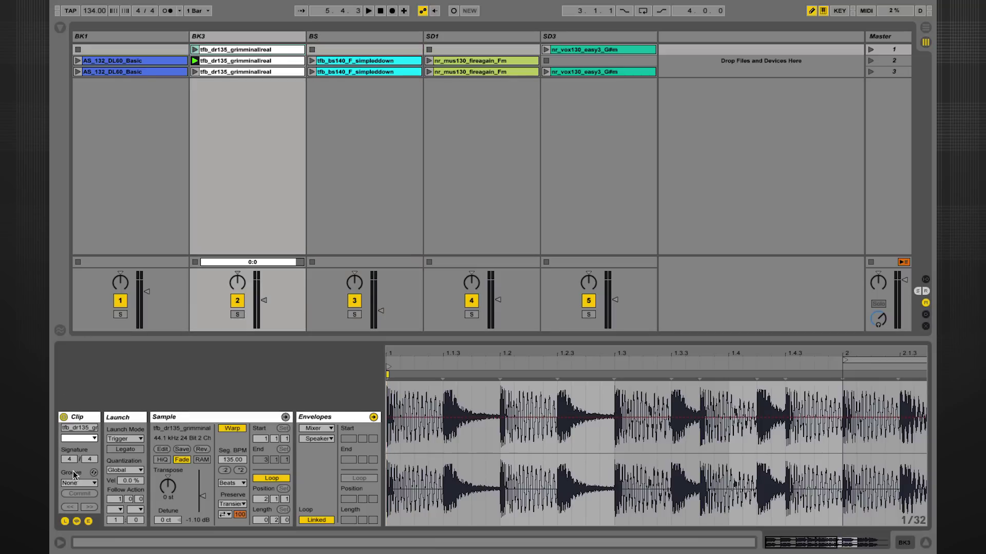
left_click(64, 521)
left_click(64, 521)
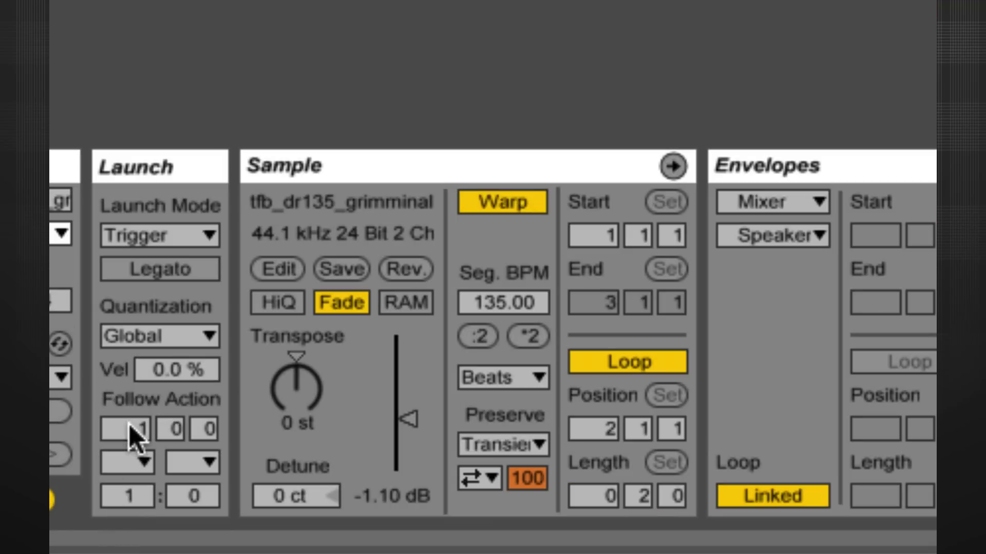
left_click(126, 463)
left_click(150, 315)
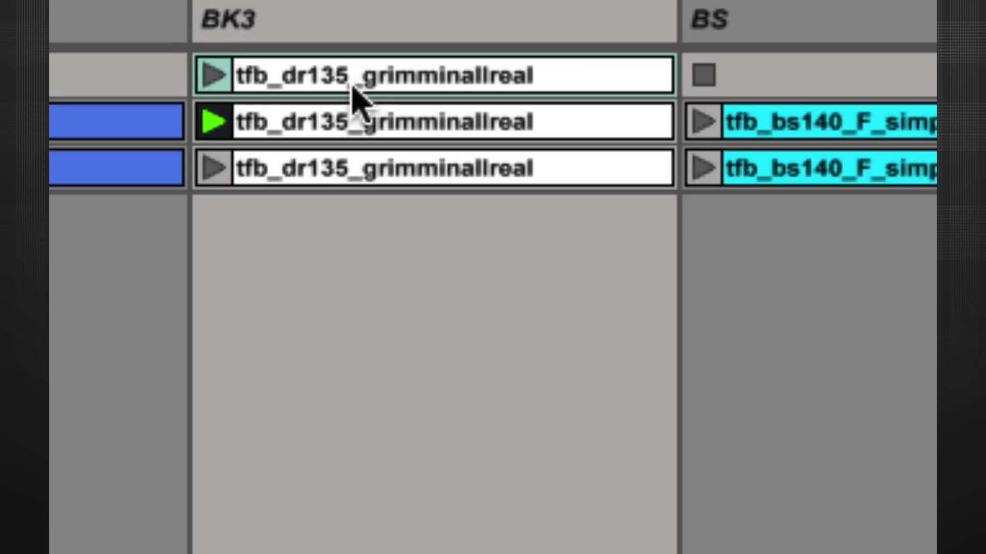
Move the third BK3 clip down a slot and back to create a fourth scene
left_click(351, 179)
left_click_drag(349, 189, 354, 221)
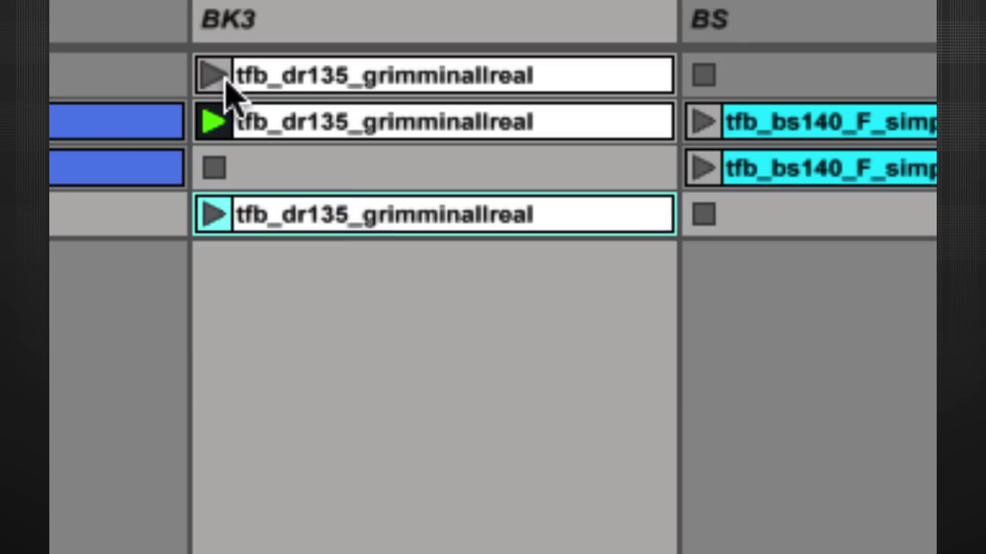
left_click(334, 181)
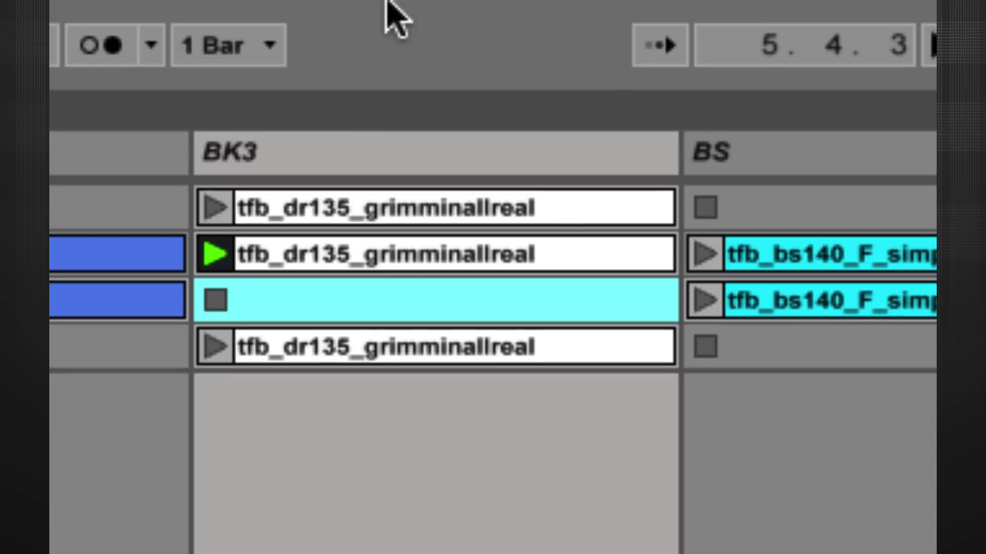
left_click_drag(340, 203, 342, 166)
left_click_drag(343, 298, 344, 302)
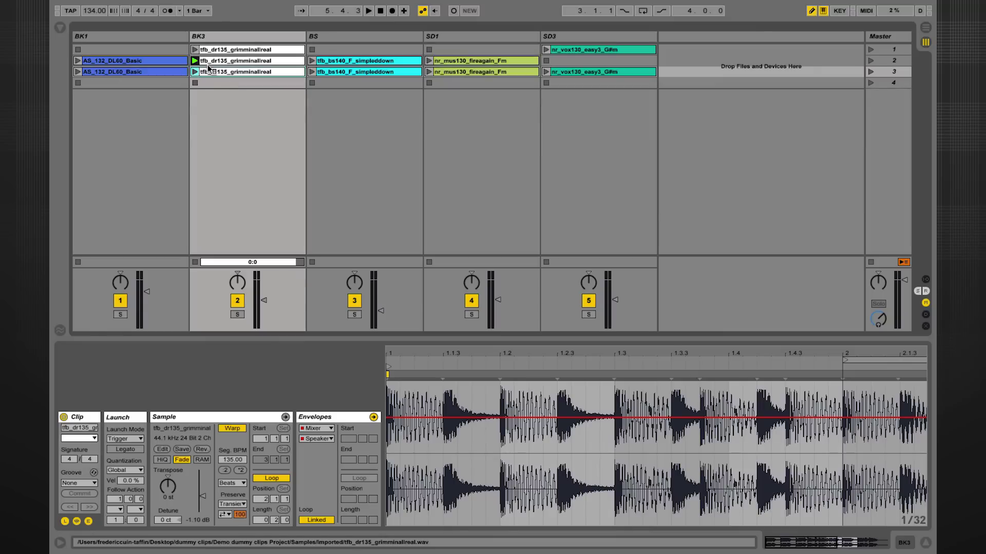
left_click(194, 50)
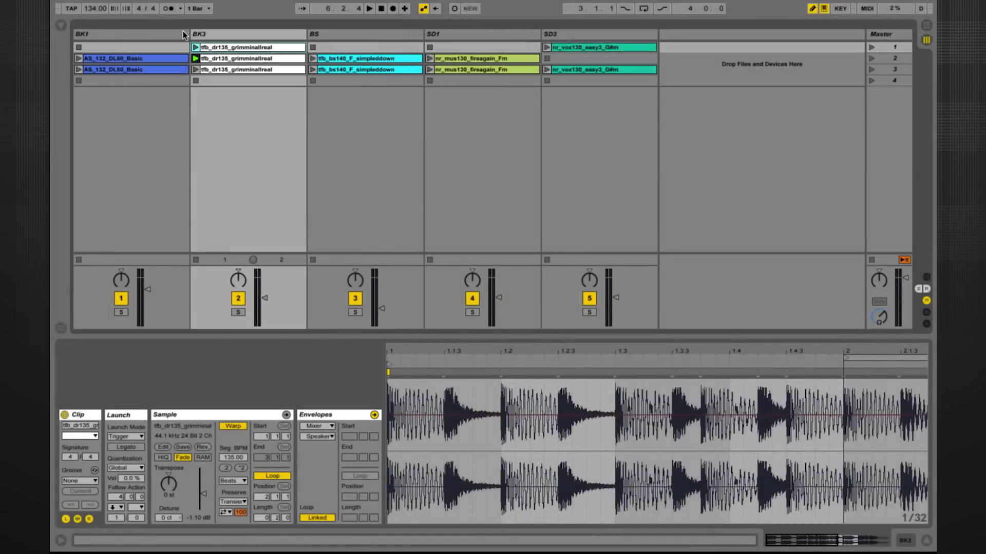
left_click(154, 48)
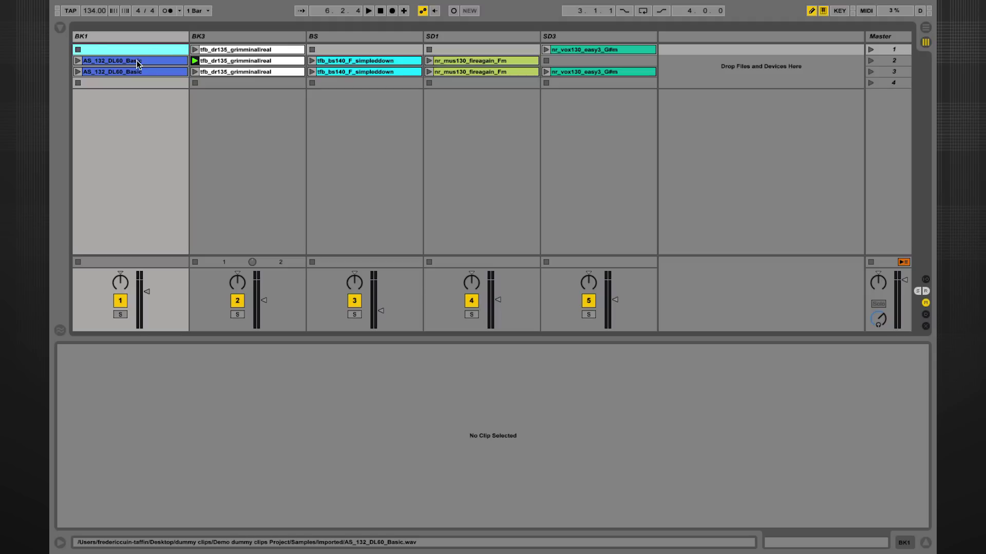
Copy the BK1 drum clip into the top slot, with gain at -inf and Follow Action Next
left_click_drag(137, 61, 137, 53)
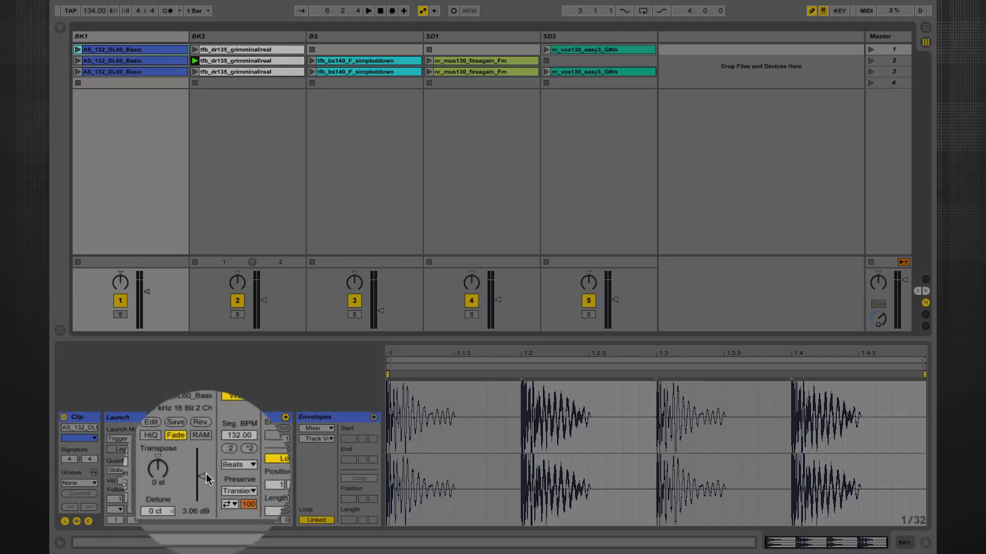
left_click_drag(205, 477, 205, 501)
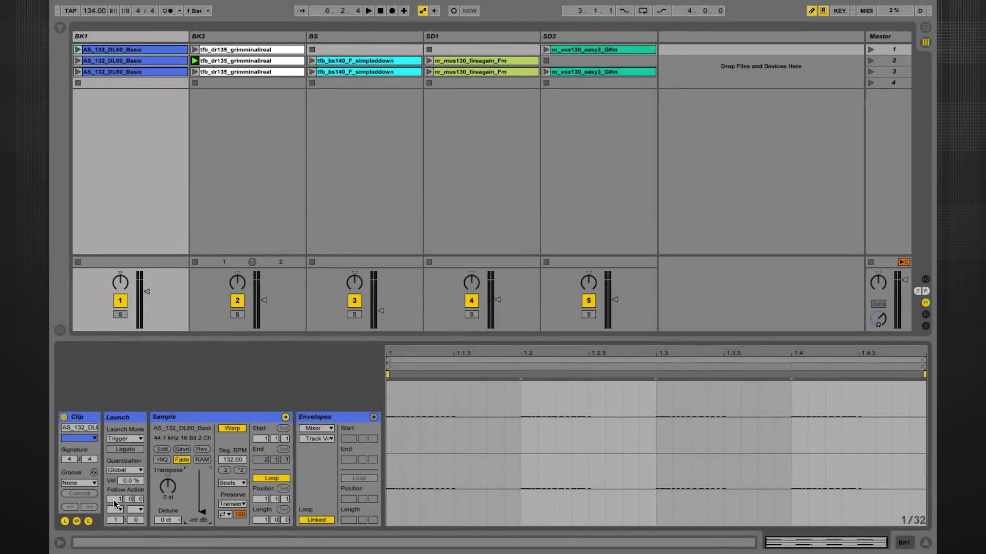
left_click(112, 509)
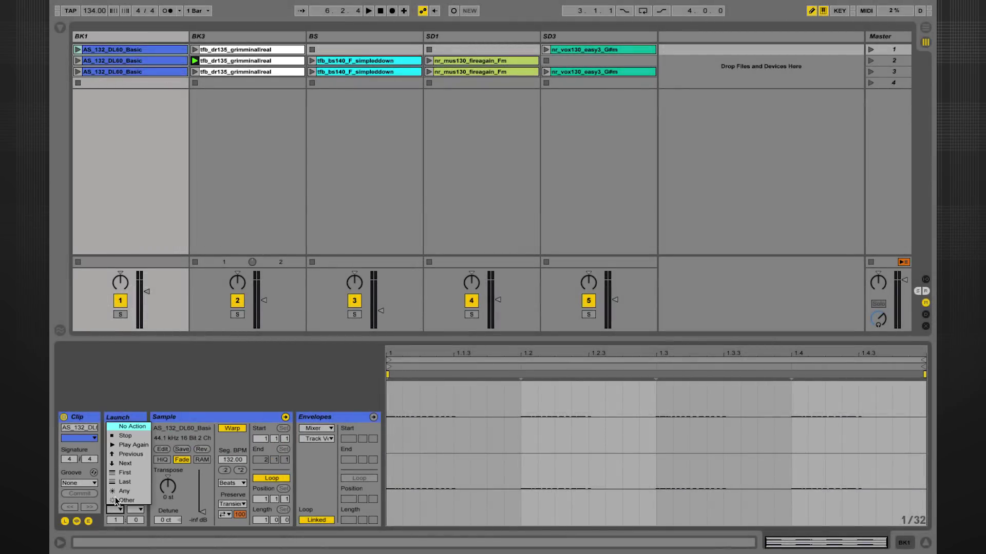
left_click(123, 463)
Rename the copy 'dummy', colour it purple, and launch it
key("ctrl+r")
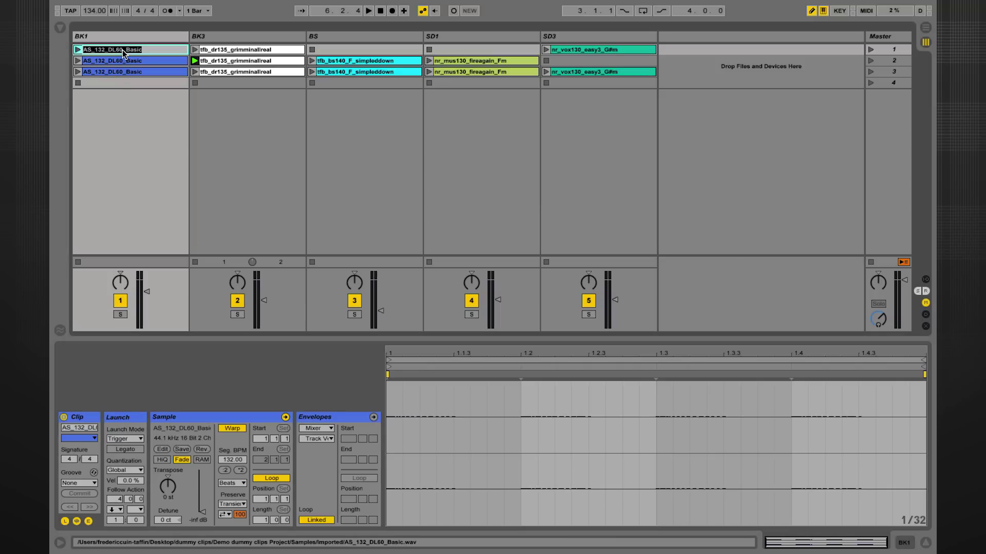
type("dummy")
key("Return")
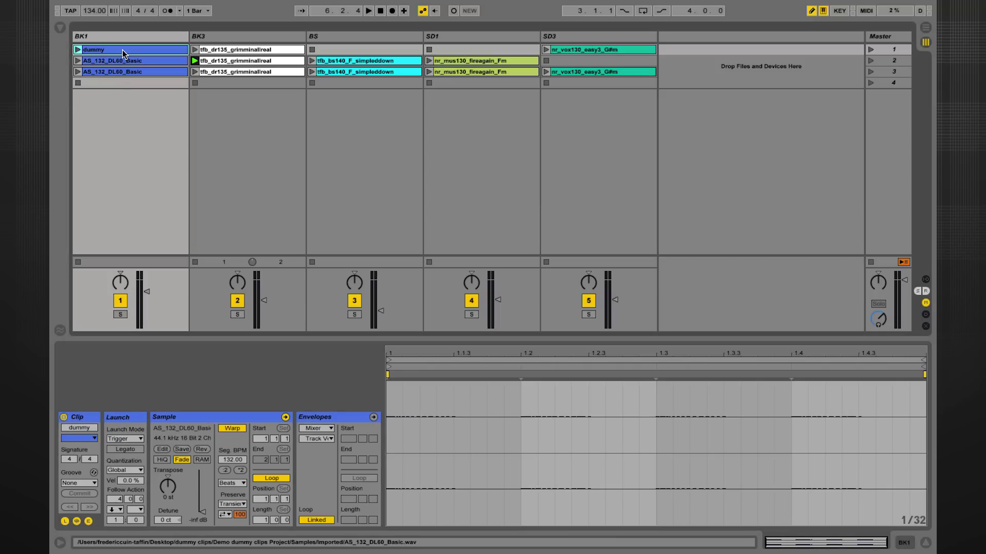
right_click(122, 51)
left_click(216, 285)
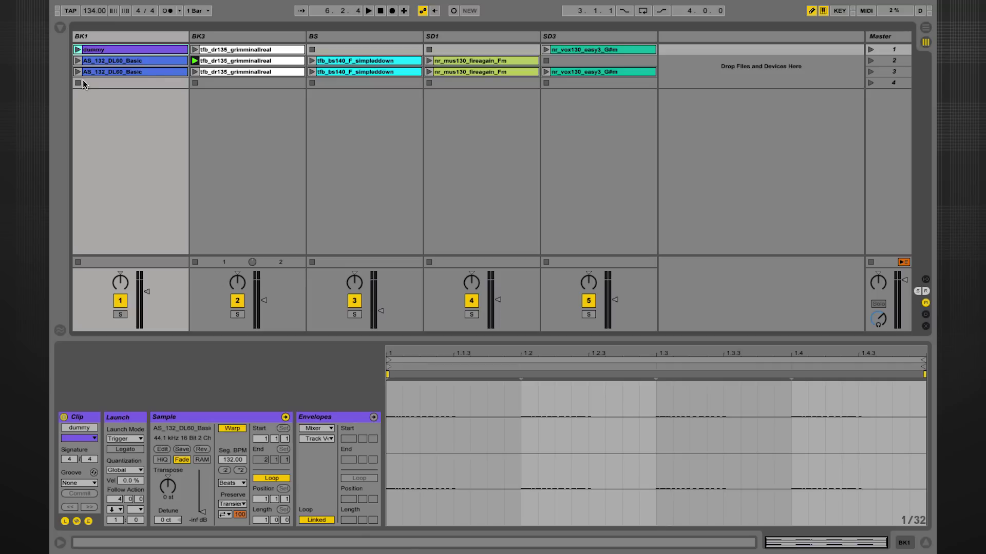
left_click(77, 50)
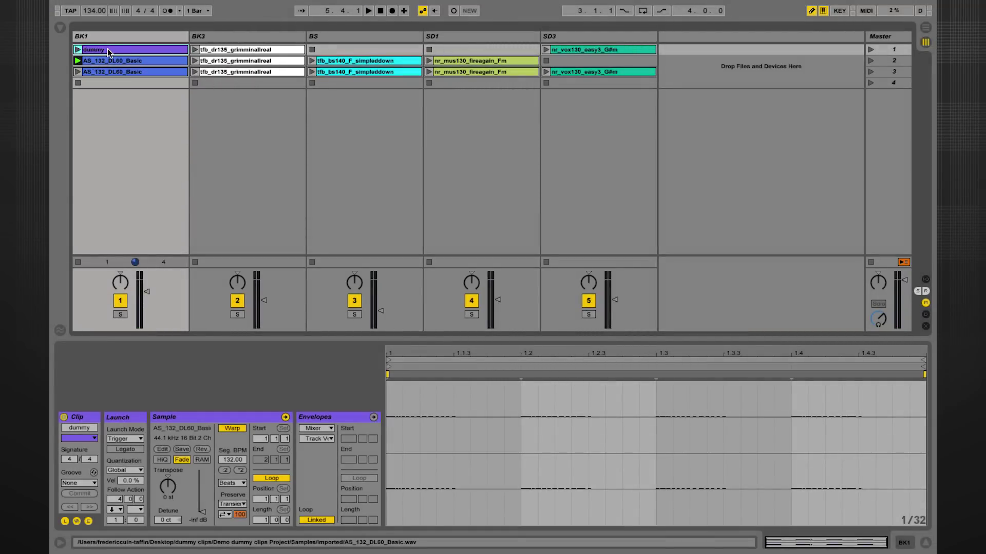
Copy dummy to BS's top slot, give SD3's vocal clip a 4-bar follow action, and launch scene 1
left_click_drag(107, 48, 446, 51)
left_click(589, 51)
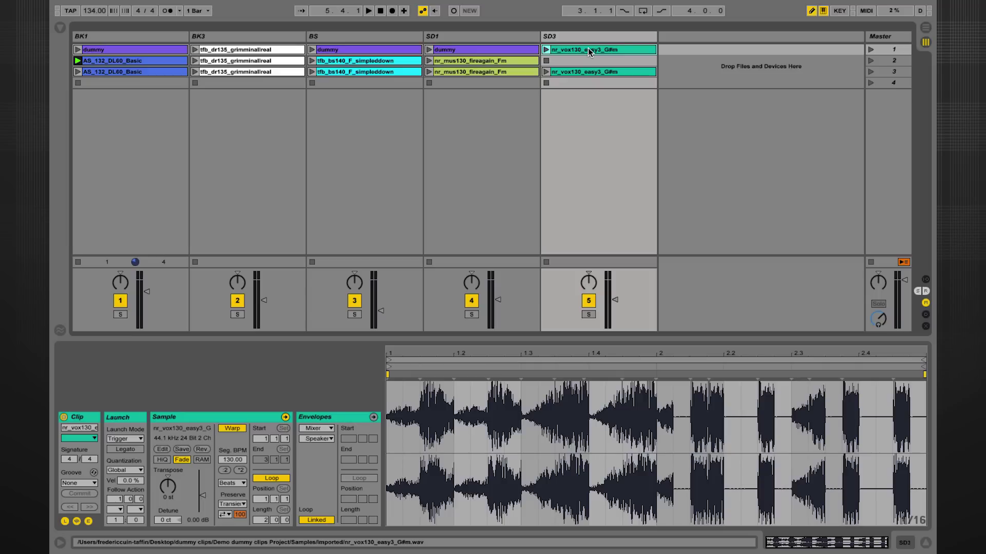
left_click(115, 500)
type("4")
left_click(114, 510)
left_click(114, 465)
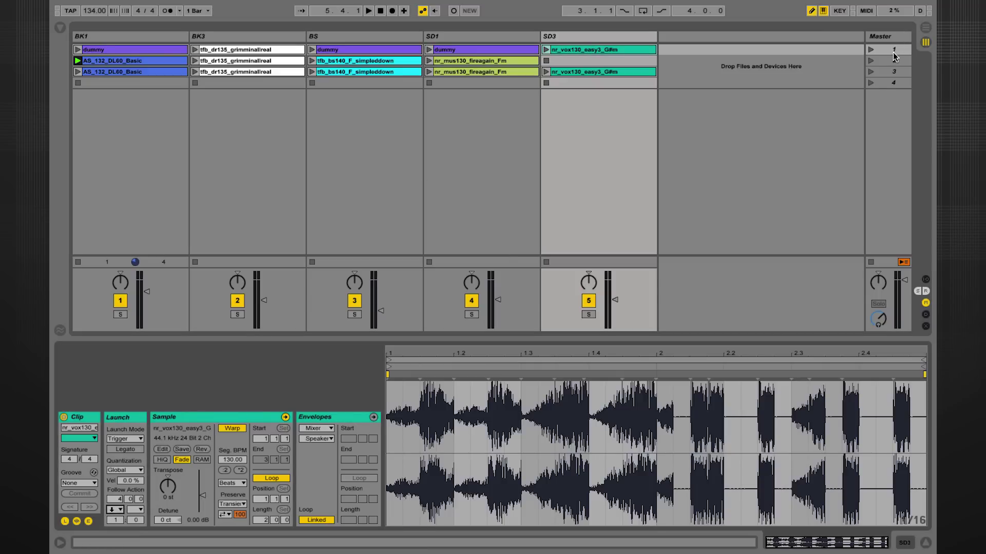
left_click(867, 50)
left_click(869, 50)
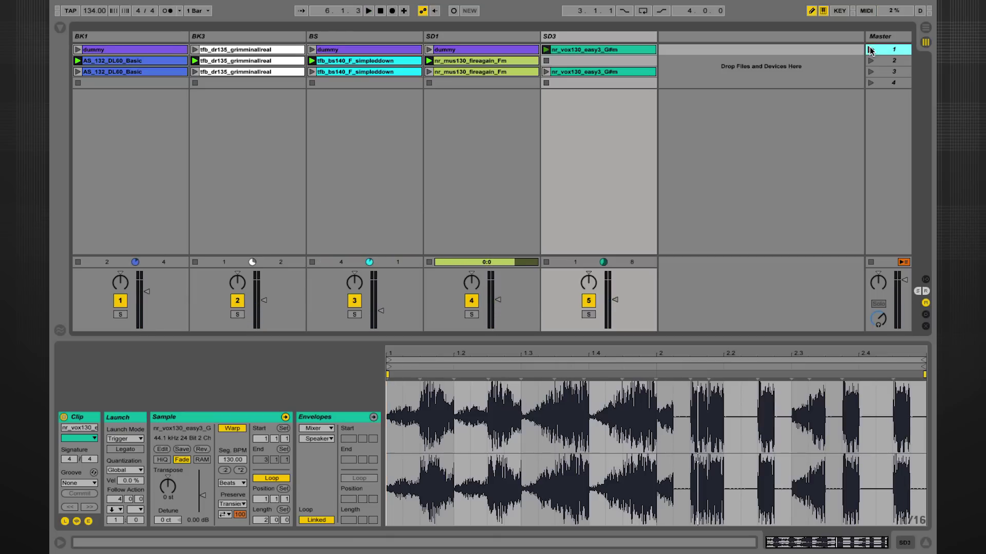
Copy dummy into SD3's second slot with an 8-bar follow time and colour it purple
left_click_drag(501, 49, 585, 62)
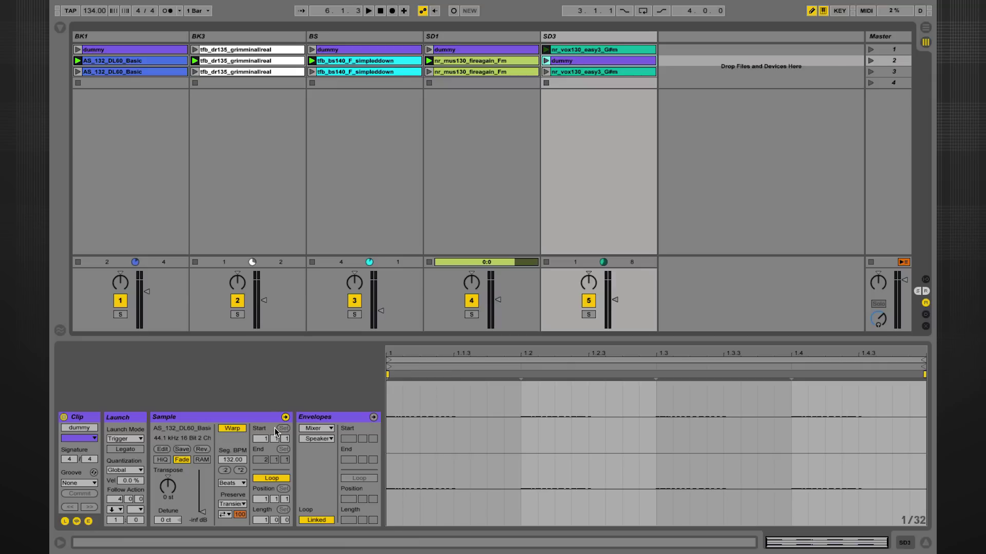
left_click(121, 502)
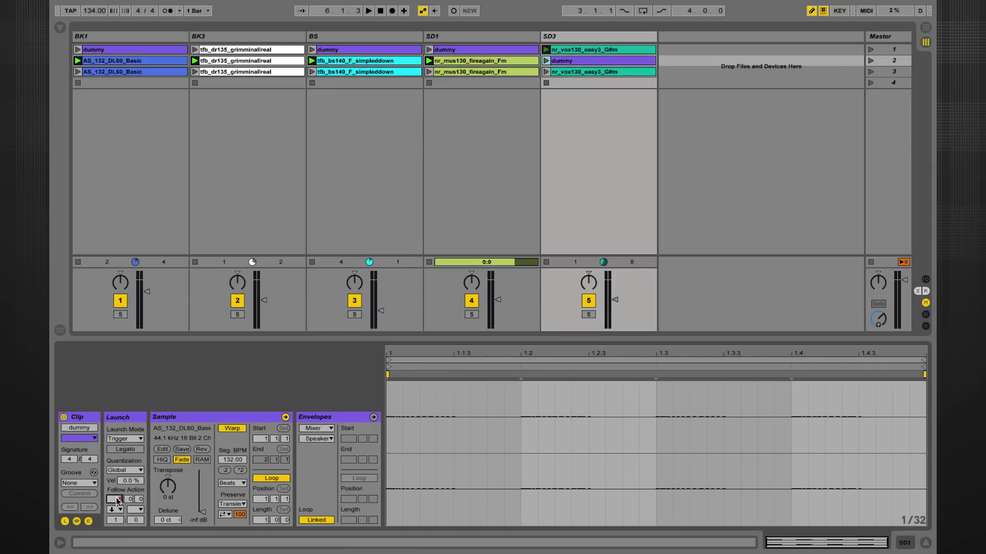
key("Return")
right_click(578, 62)
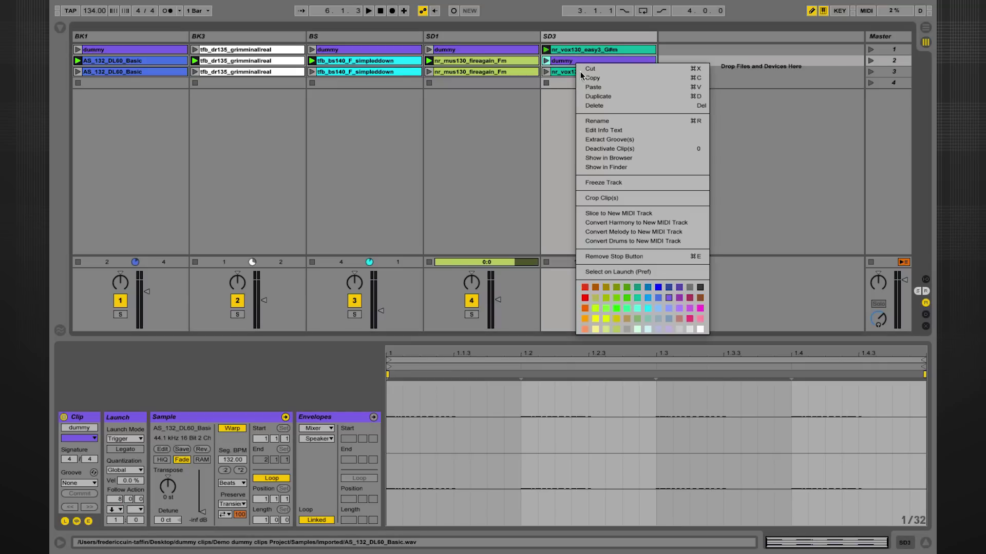
left_click(680, 299)
Set SD1's fireagain clip to Follow Action First and the BS bass clip to Previous
left_click(445, 53)
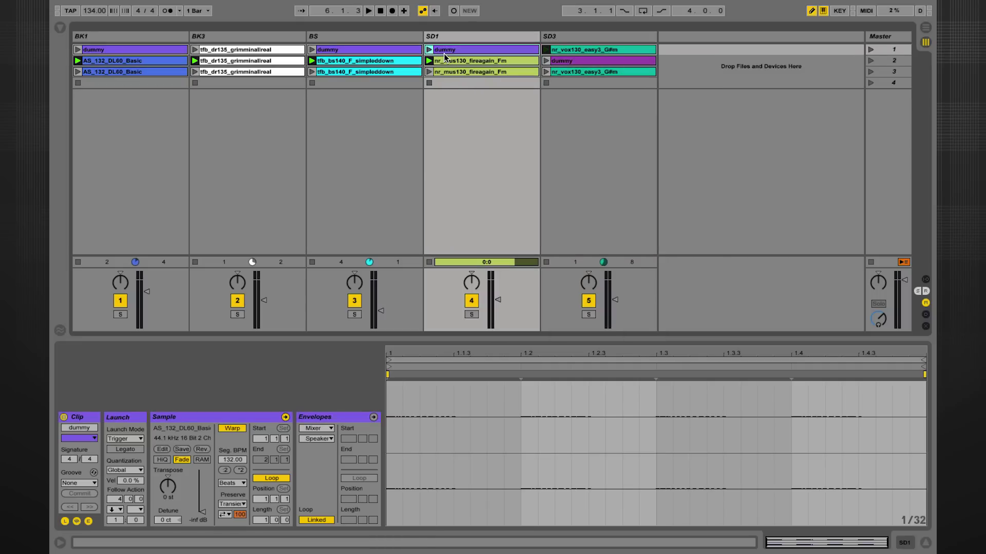
key("Down")
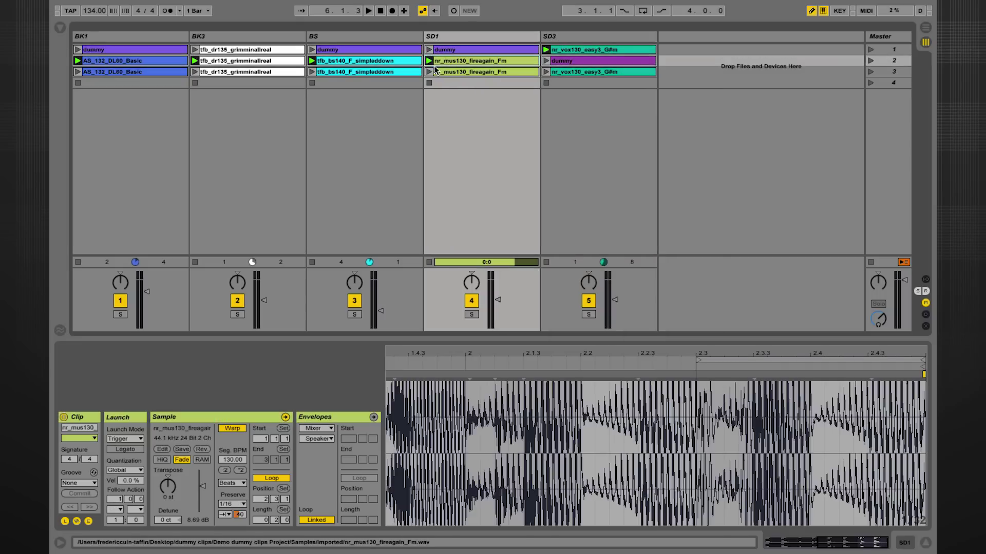
left_click(114, 509)
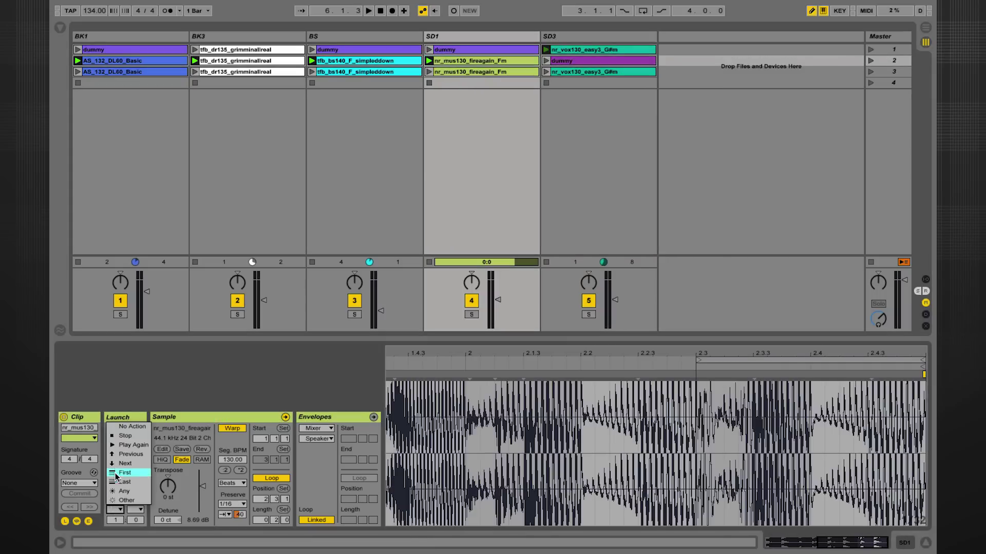
left_click(118, 463)
key("Left")
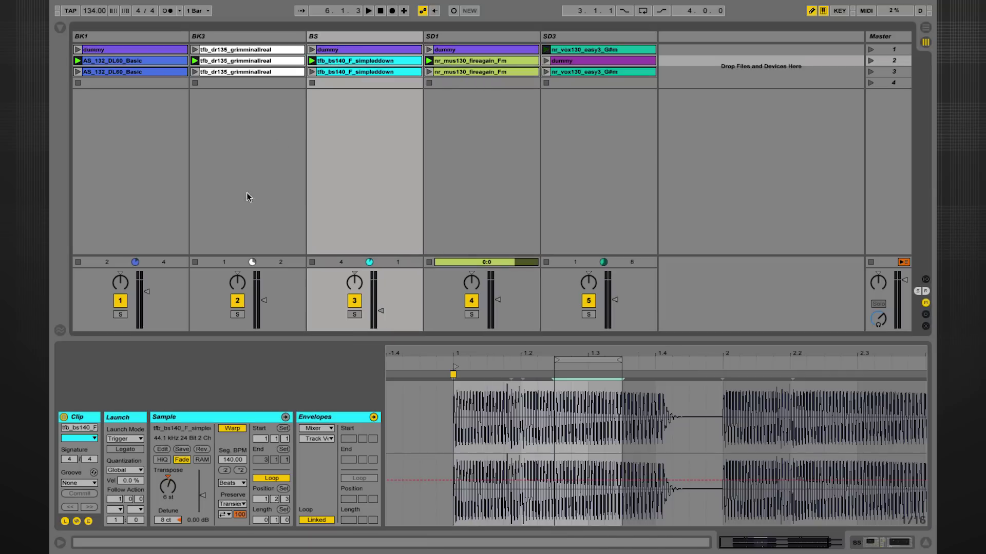
left_click(115, 510)
left_click(118, 456)
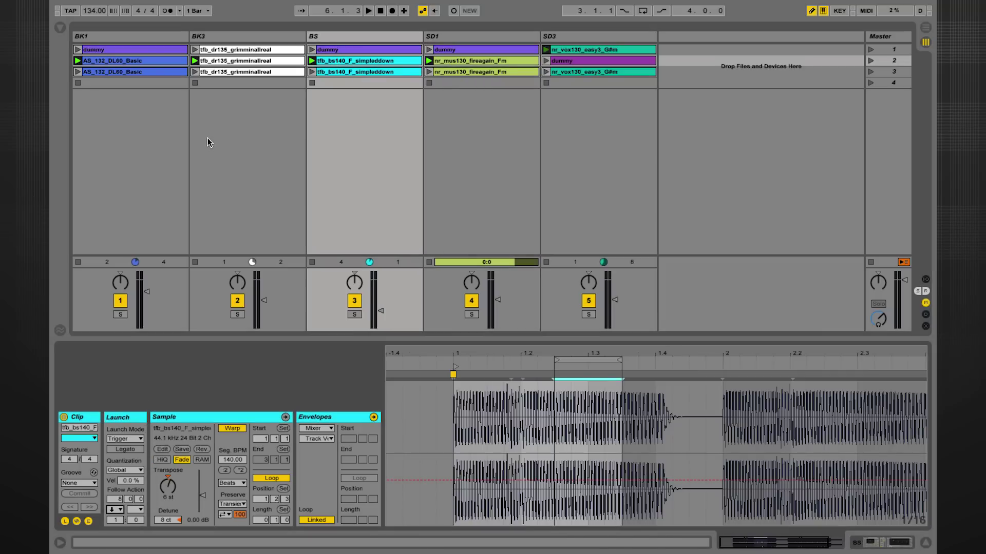
Give the BK3 and BK1 drum clips 8-bar Next follow actions, then launch scene 1
key("Left")
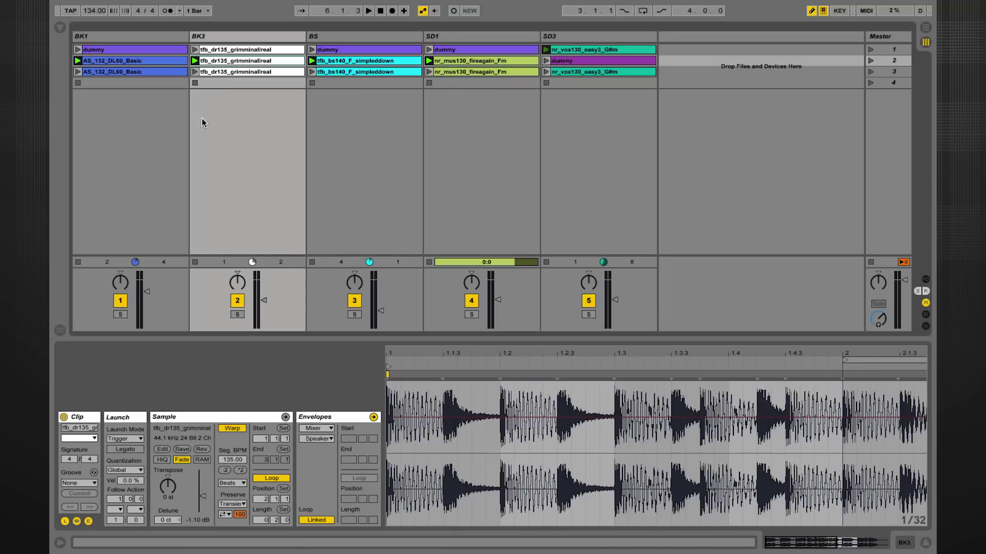
left_click(114, 499)
type("8")
left_click(115, 510)
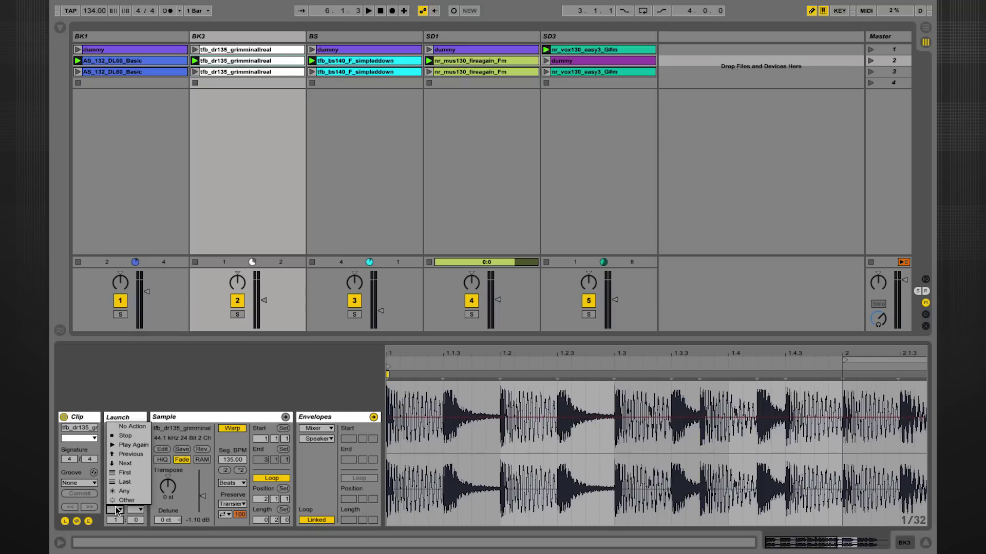
left_click(118, 467)
key("Left")
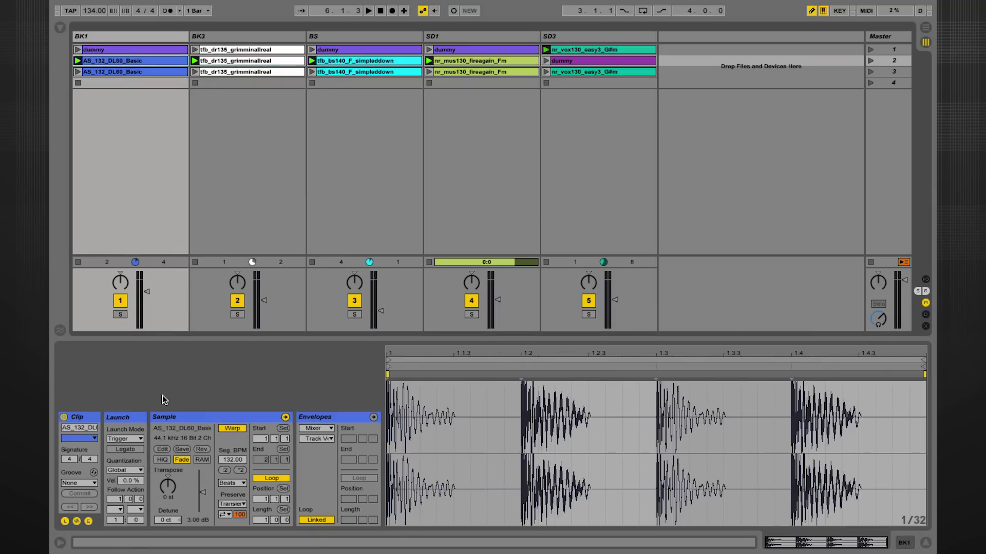
type("8")
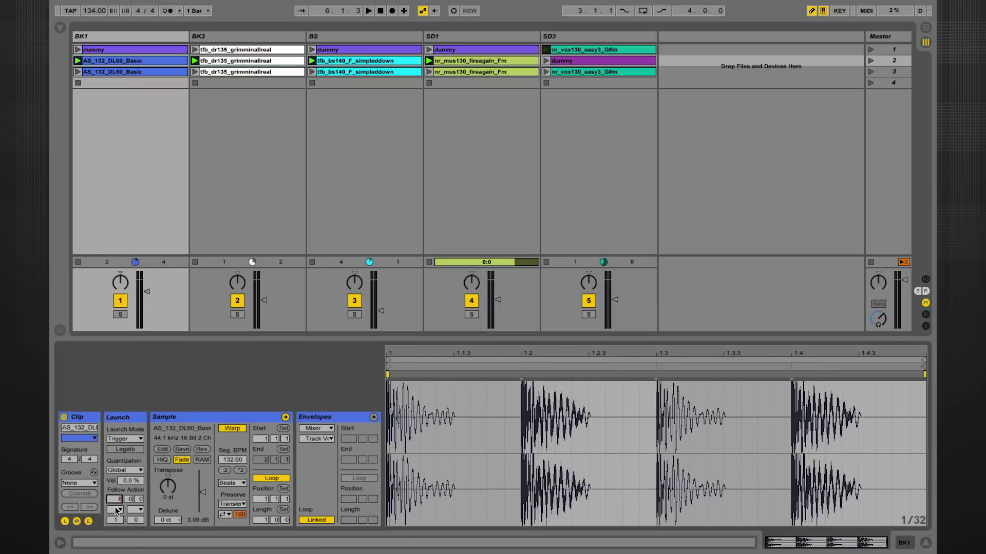
left_click(115, 509)
left_click(118, 466)
left_click(886, 51)
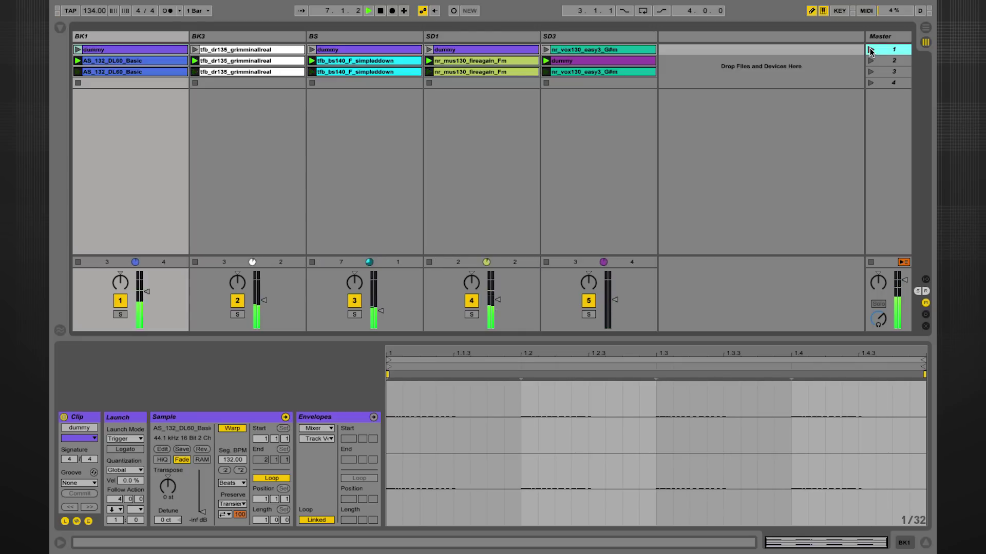
Launch scene 1 and let the follow actions advance SD1 to fireagain and SD3 to its dummy clip
left_click(346, 52)
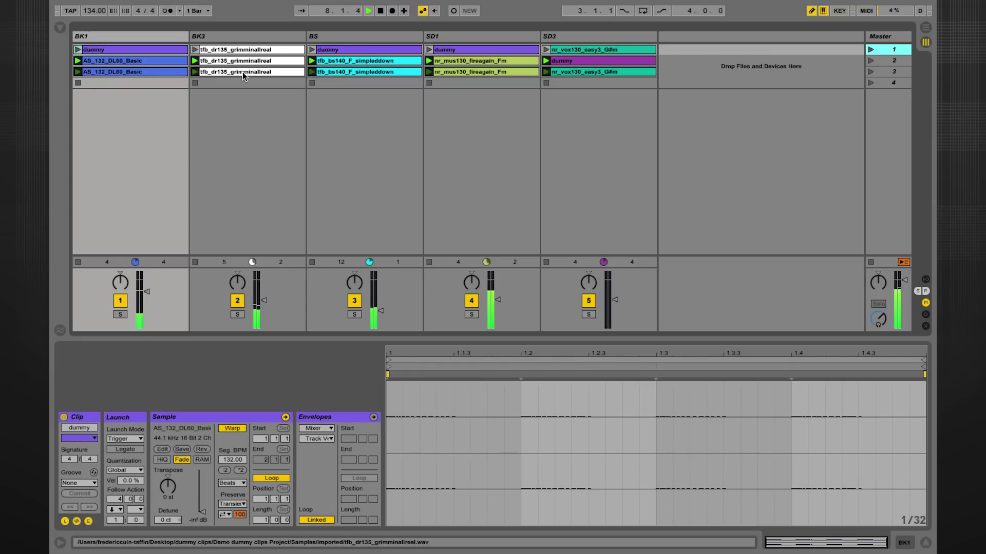